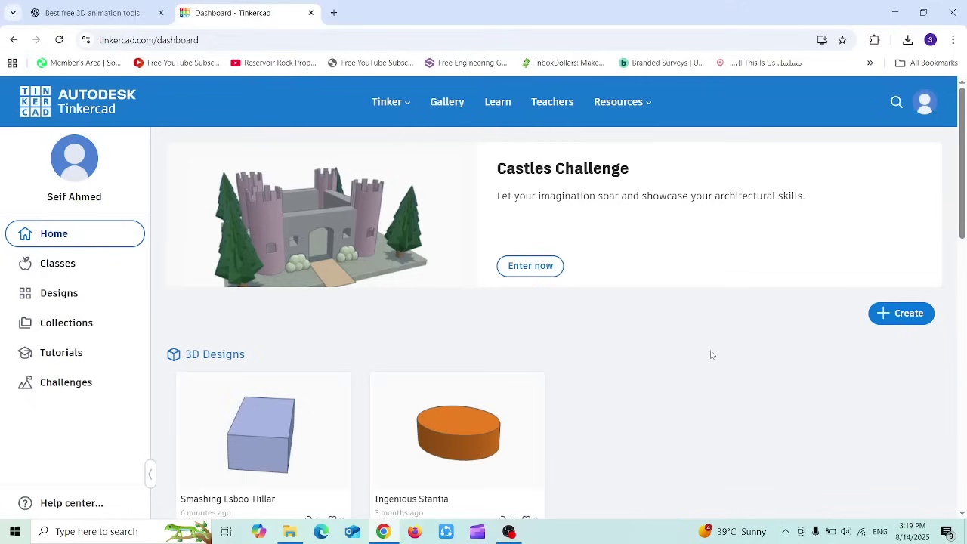
Create a new blank 3D design from the Create menu
click(898, 322)
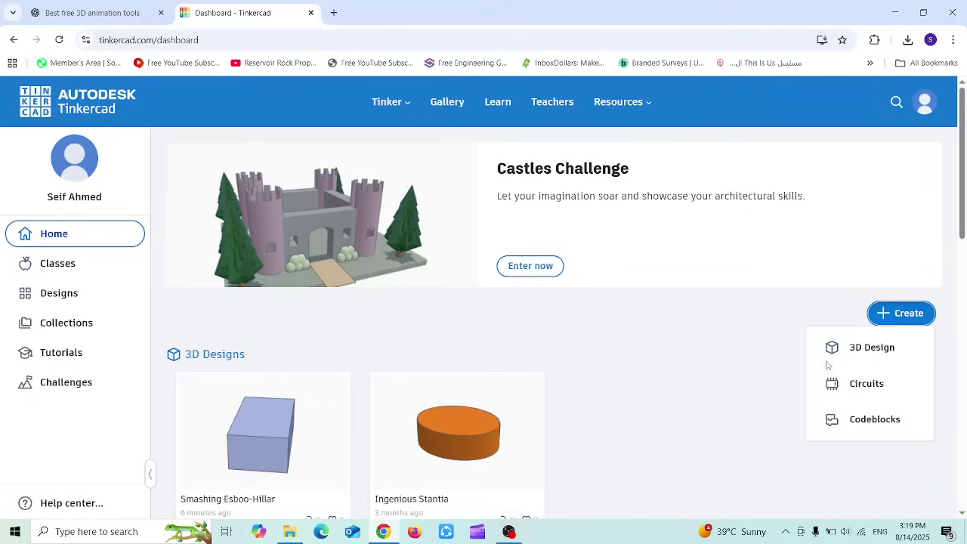
click(873, 345)
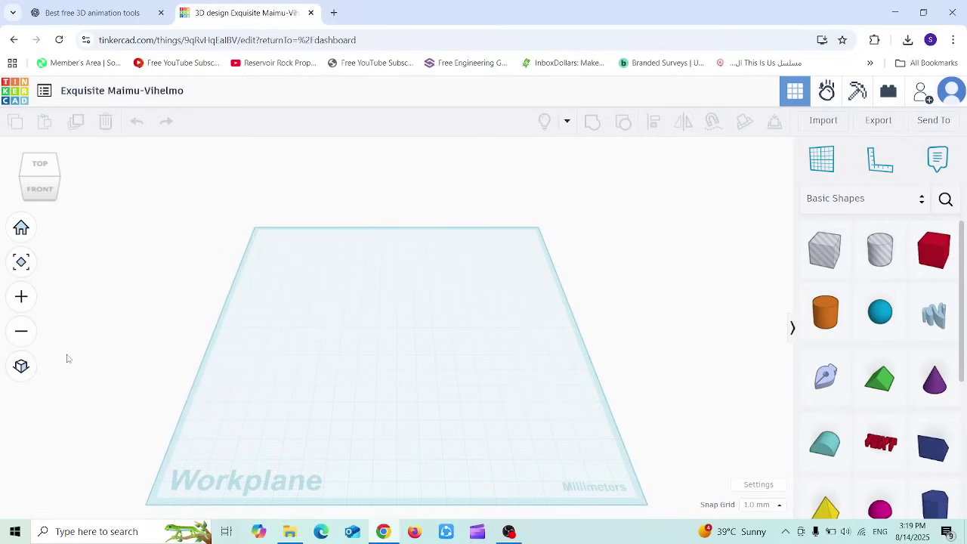
click(23, 366)
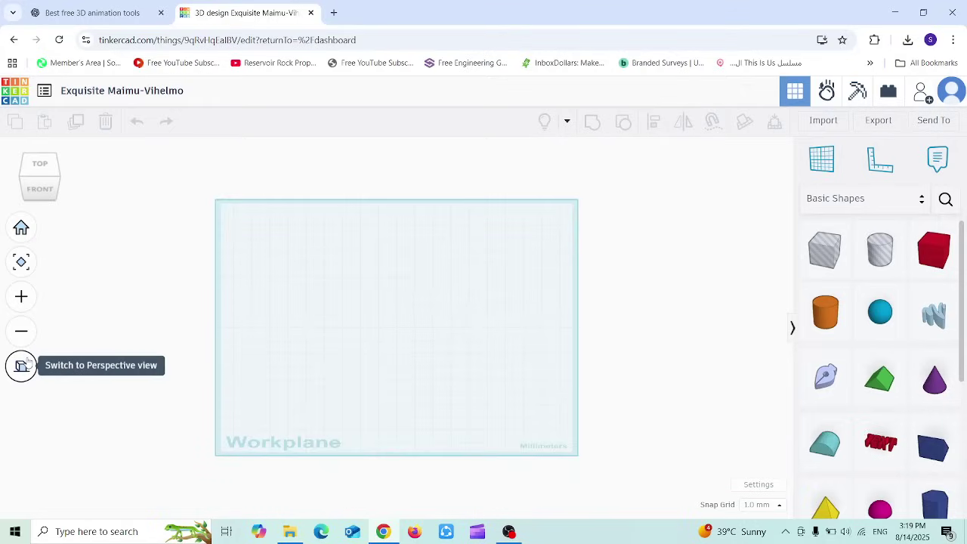
click(23, 365)
click(23, 365)
click(23, 365)
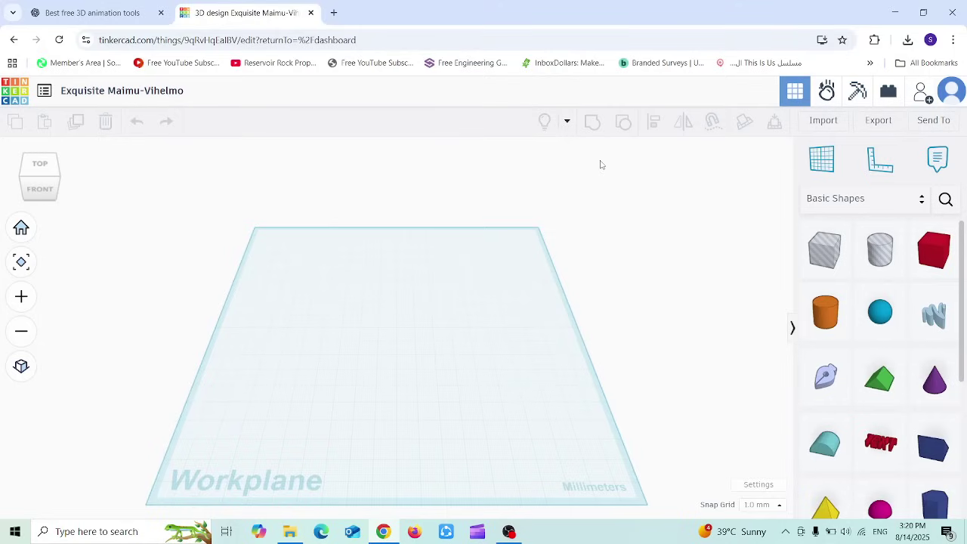
click(907, 200)
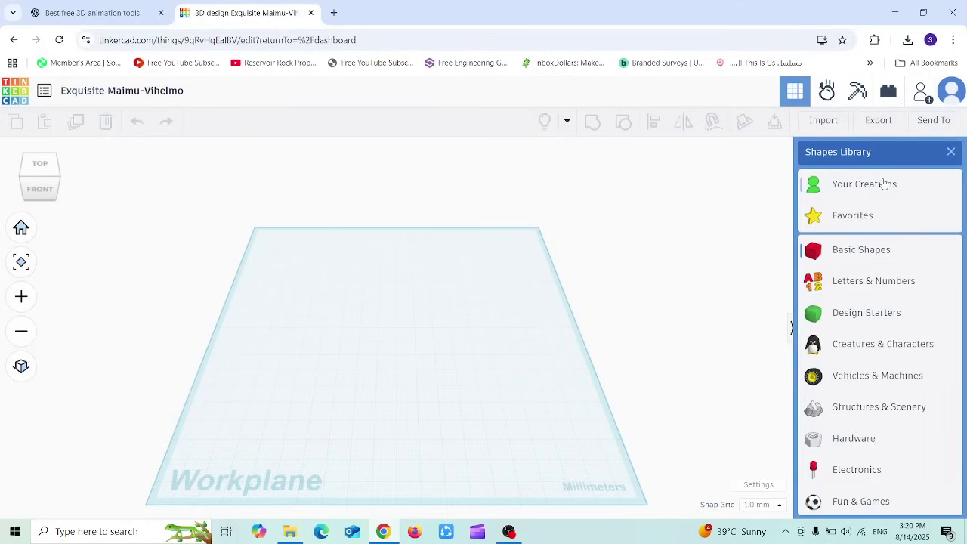
click(863, 253)
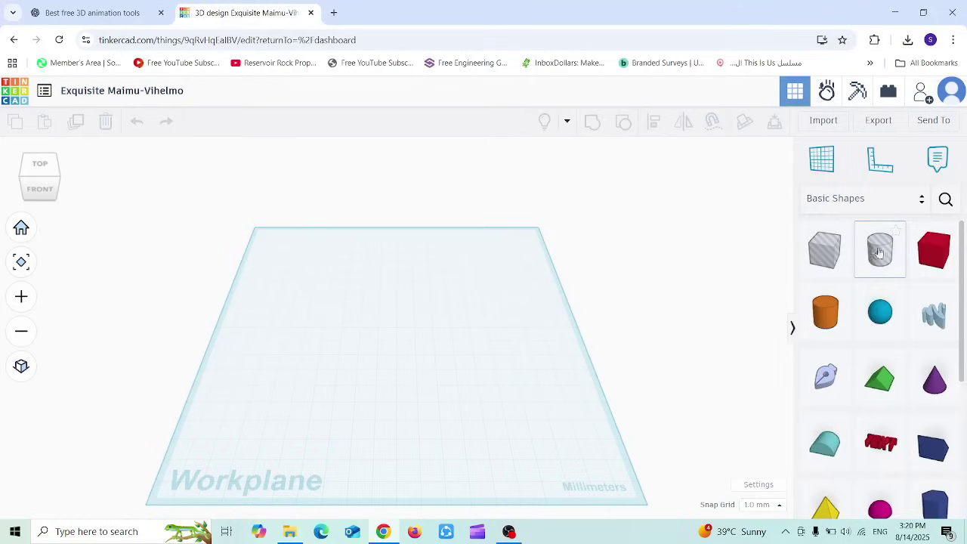
scroll(961, 272, down, 3)
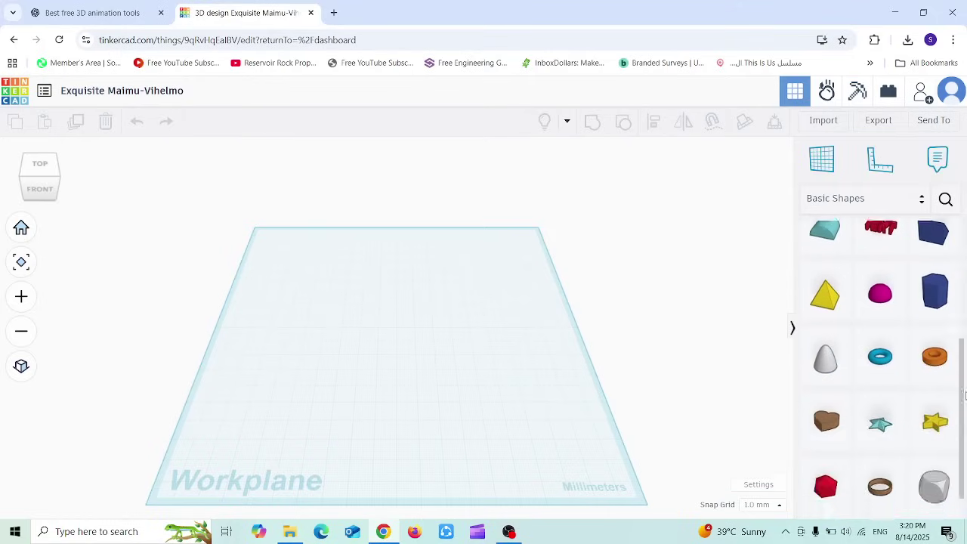
scroll(949, 227, up, 3)
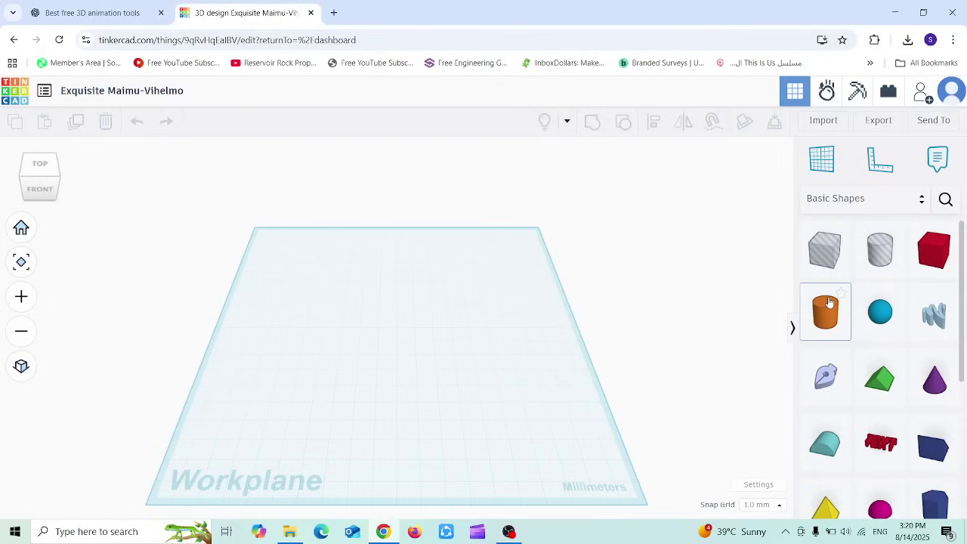
Place a cylinder on the workplane, colour it magenta and toggle Transparent off again
drag(826, 311, 392, 349)
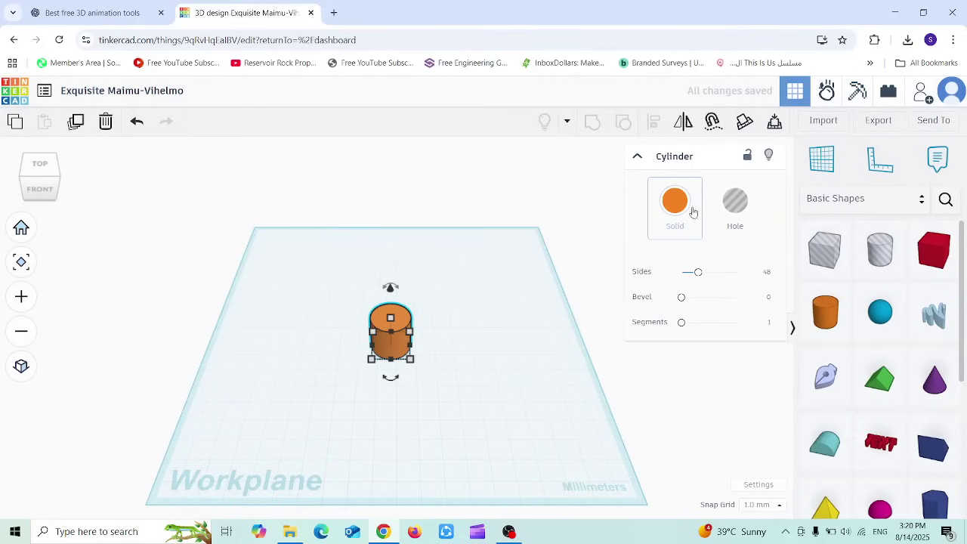
click(683, 210)
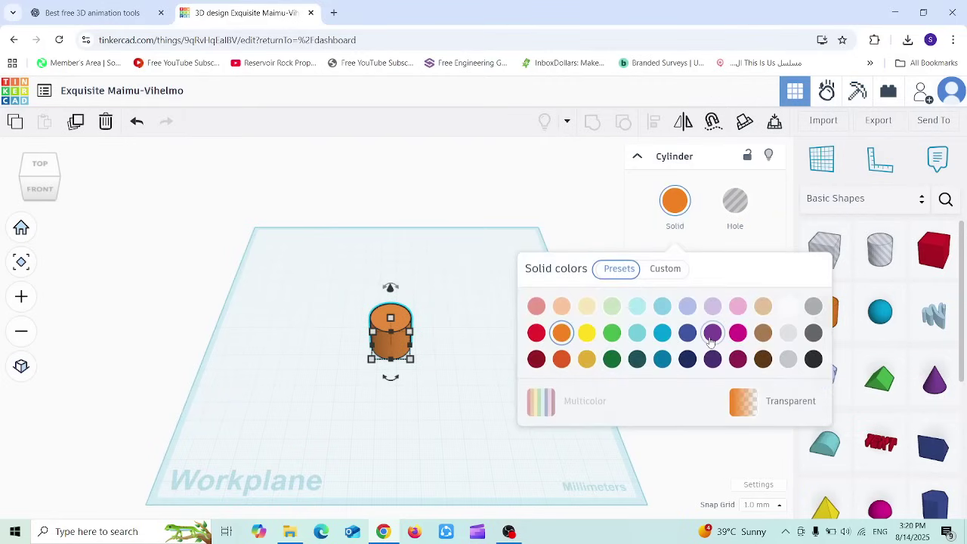
click(740, 334)
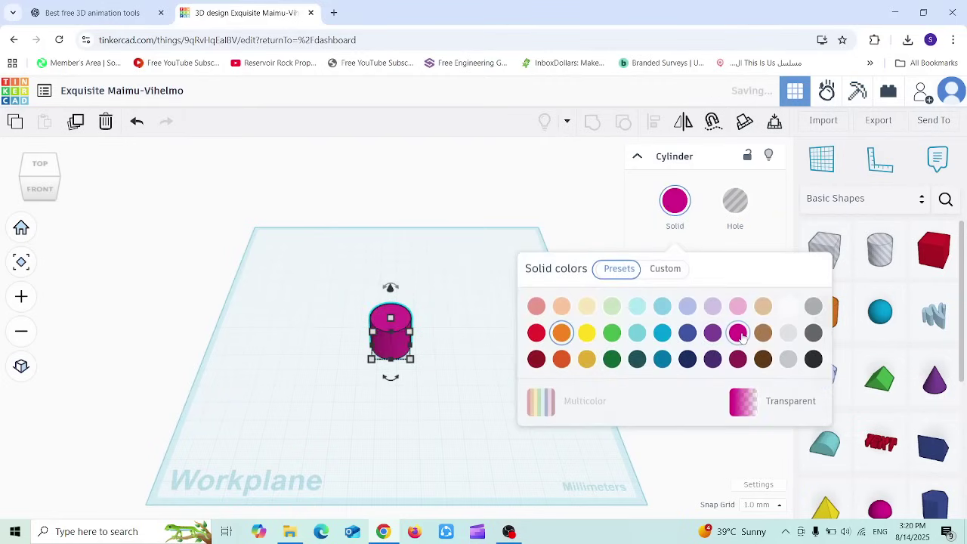
click(751, 409)
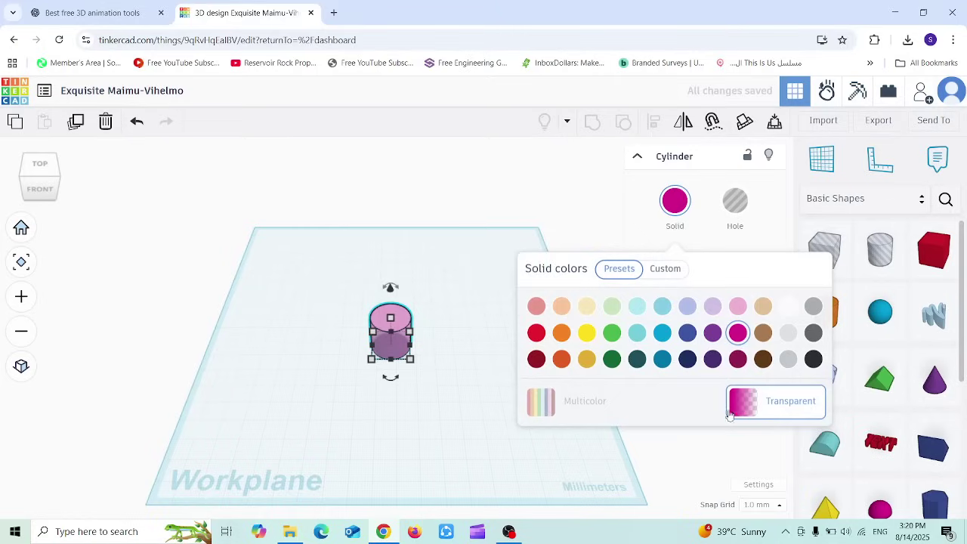
click(744, 409)
click(744, 409)
click(744, 409)
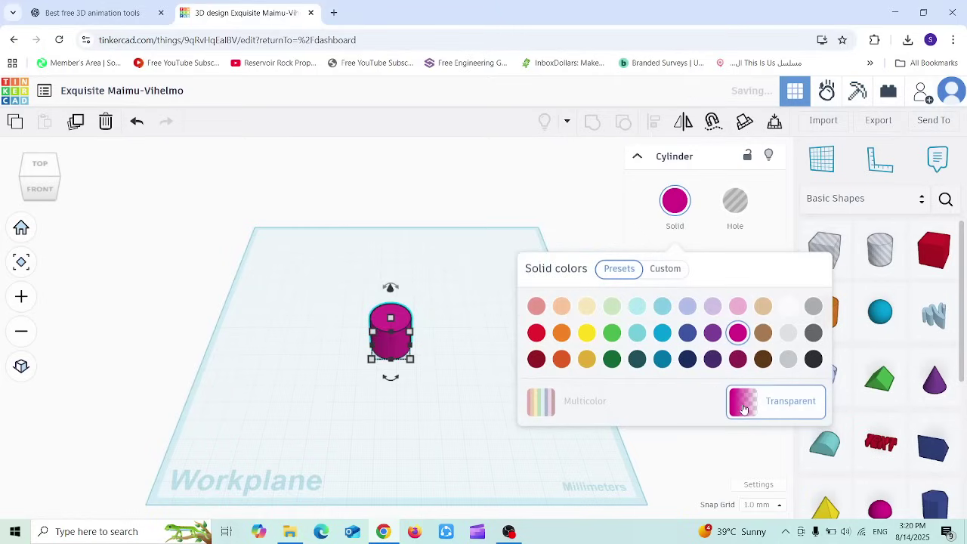
Set the cylinder to a custom lime green, hex 87d70b, and deselect it
click(664, 271)
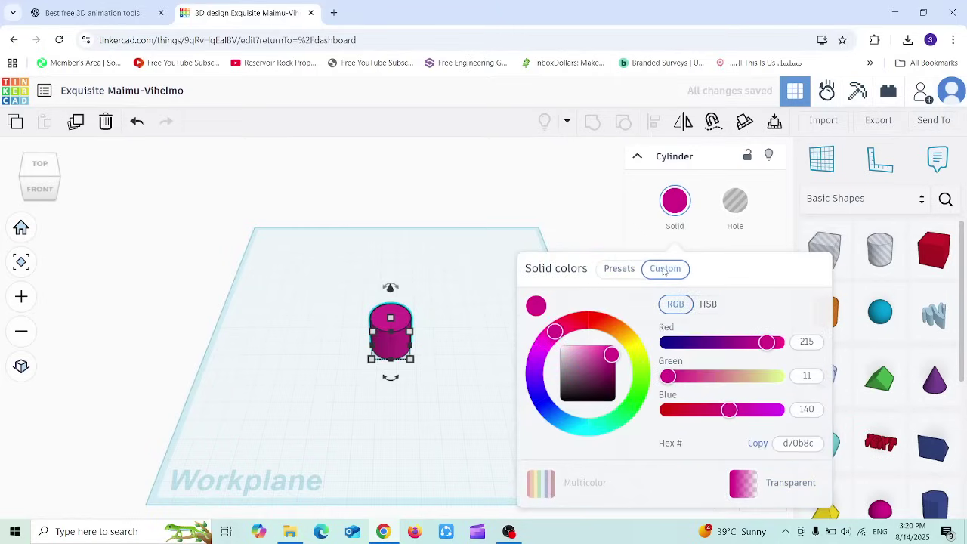
drag(556, 331, 641, 367)
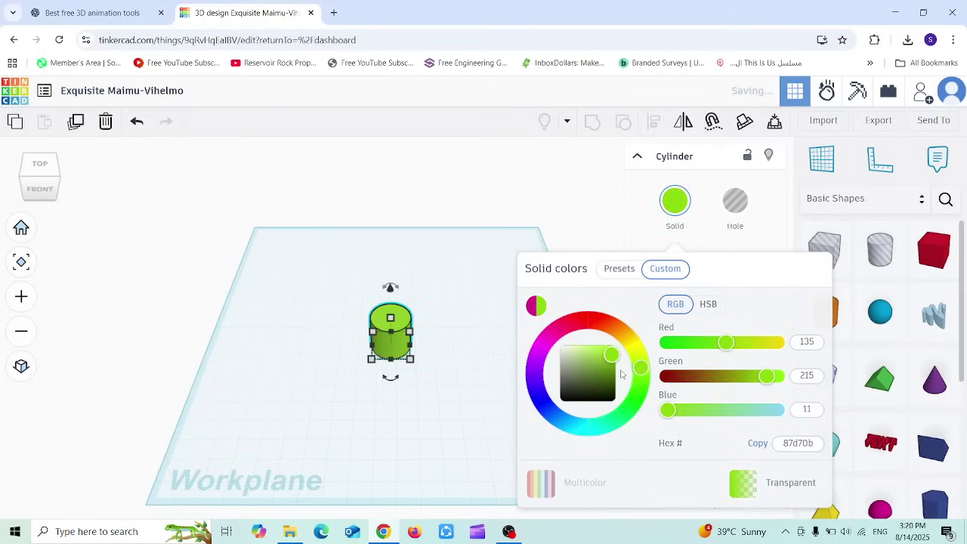
click(398, 206)
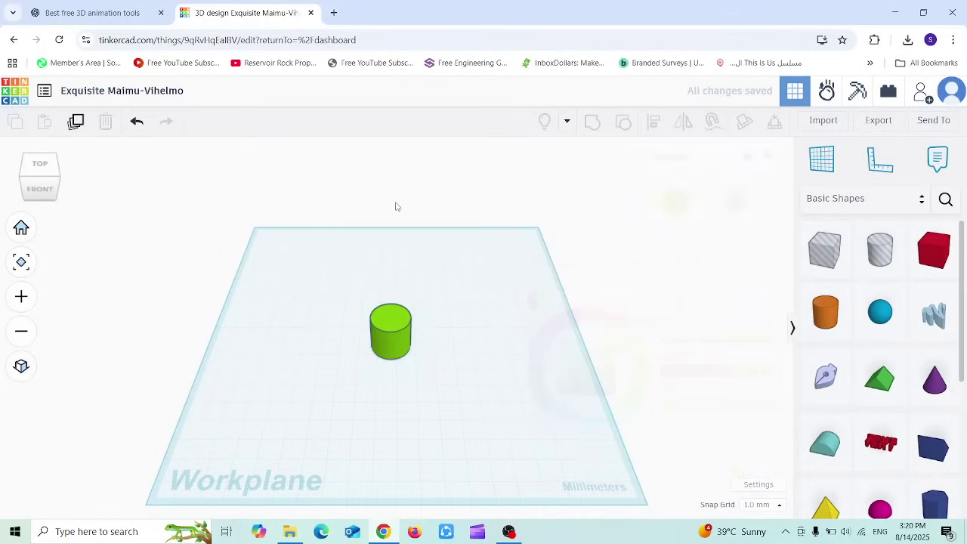
Give the cylinder 47 sides and a 1.48 bevel with 4 segments, then lock it
click(377, 333)
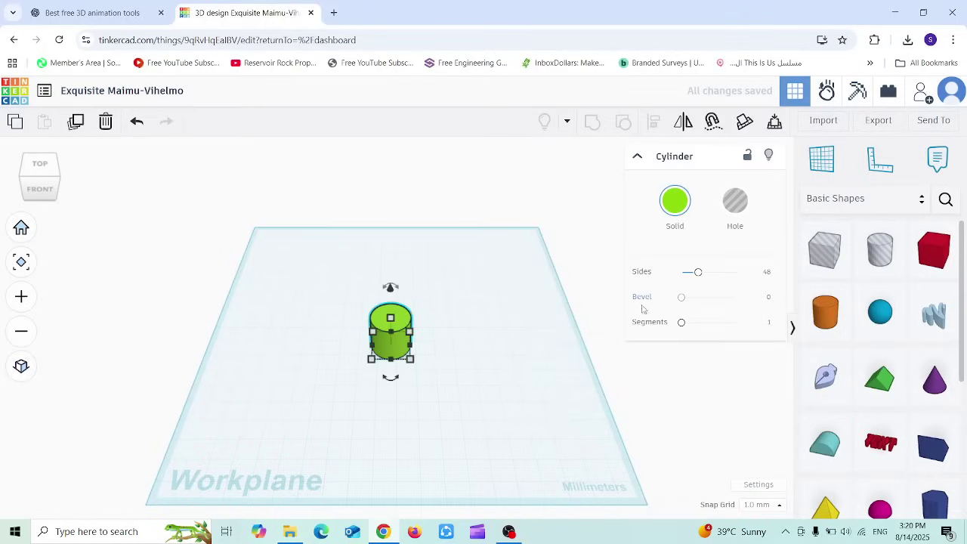
mouse_move(698, 280)
mouse_down()
mouse_move(760, 278)
mouse_move(684, 272)
mouse_move(696, 275)
mouse_up()
drag(682, 298, 714, 298)
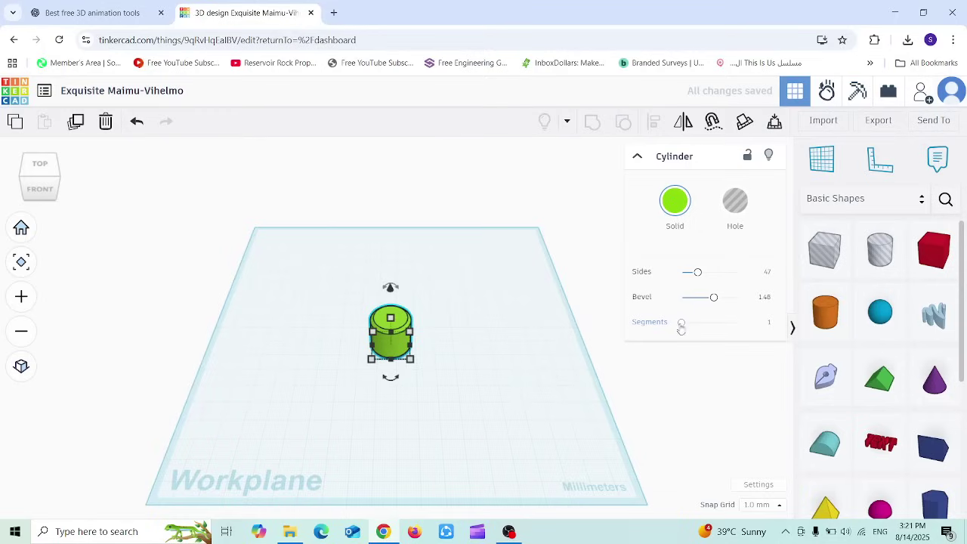
mouse_move(681, 328)
mouse_down()
mouse_move(736, 322)
mouse_move(700, 323)
mouse_up()
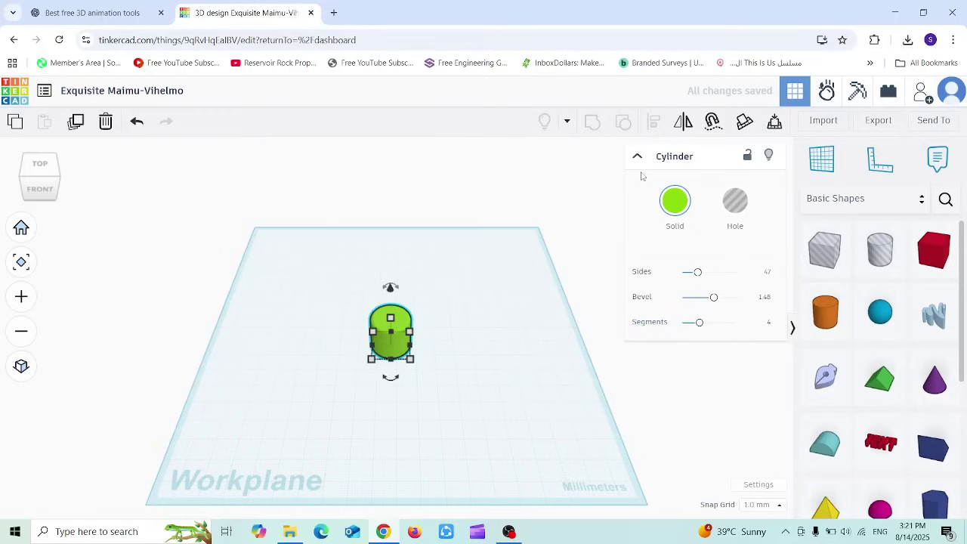
click(748, 156)
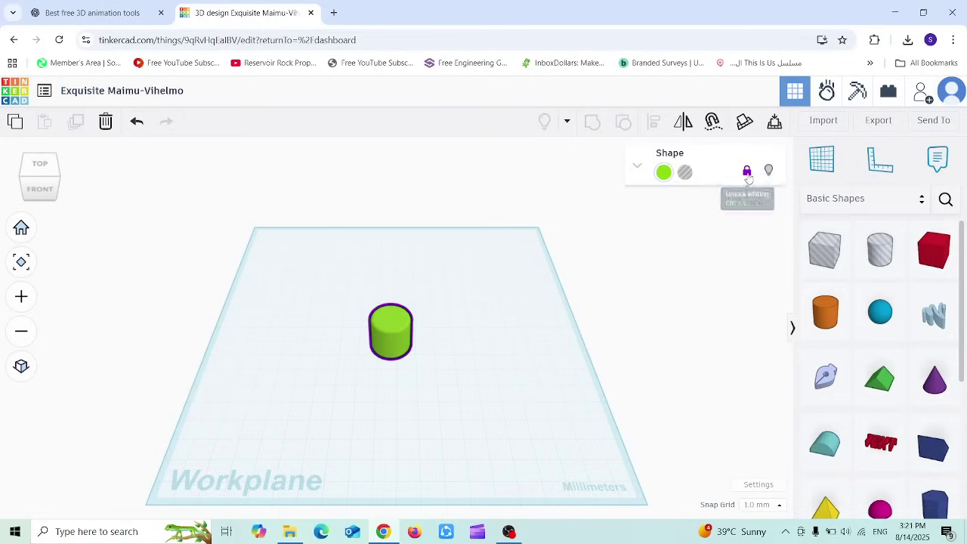
Unlock the cylinder, make it taller and set its width to 30 mm
click(747, 173)
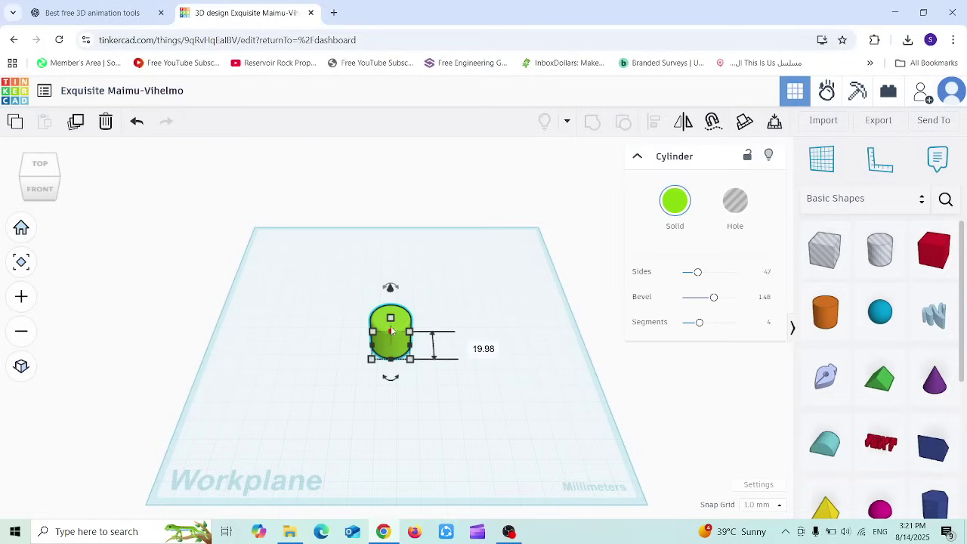
drag(391, 318, 426, 321)
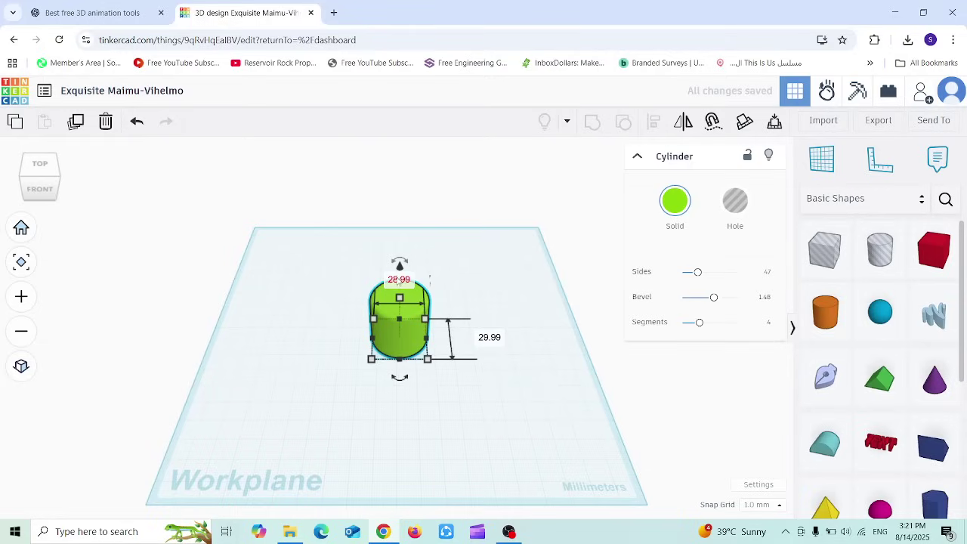
click(399, 280)
text(30)
key(Return)
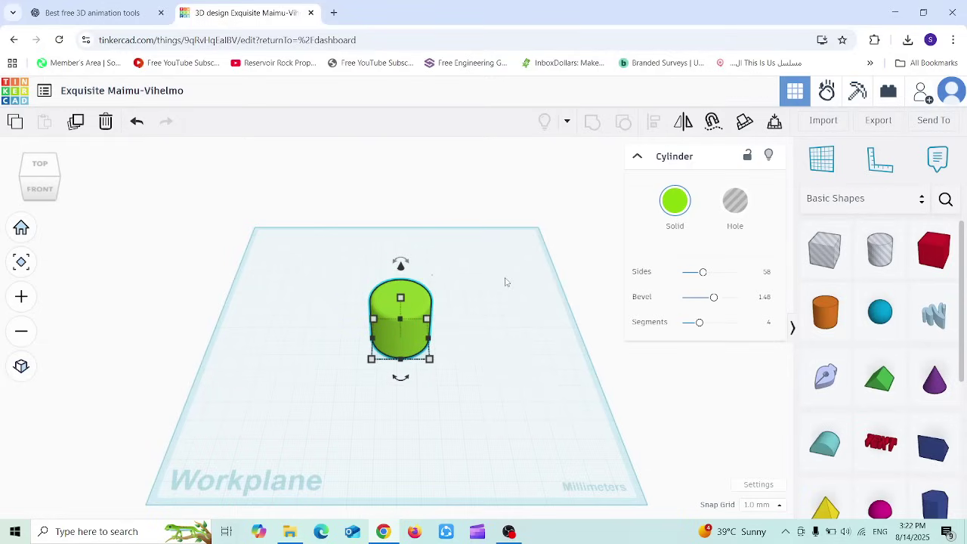
Rotate the cylinder -90°, then add a box and delete it
drag(400, 377, 461, 342)
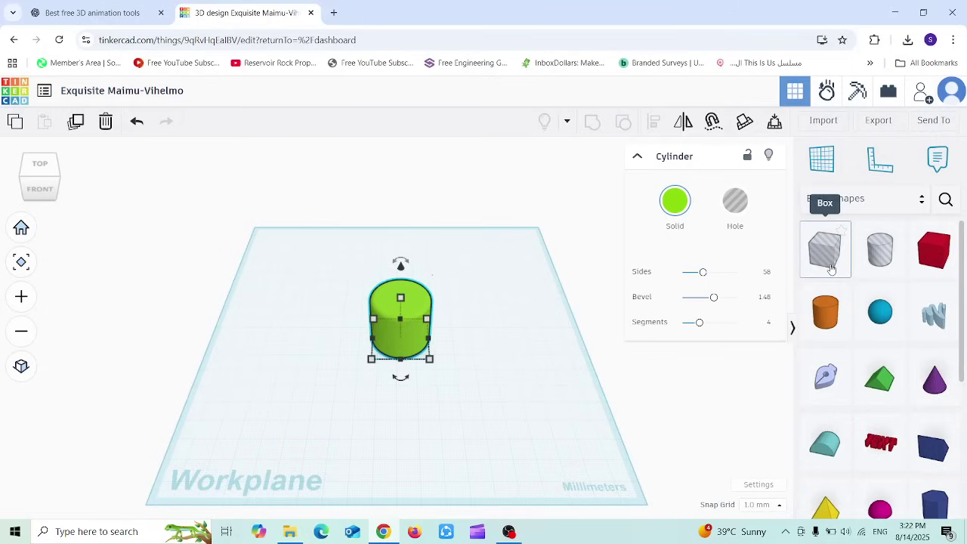
drag(831, 269, 555, 324)
key(Delete)
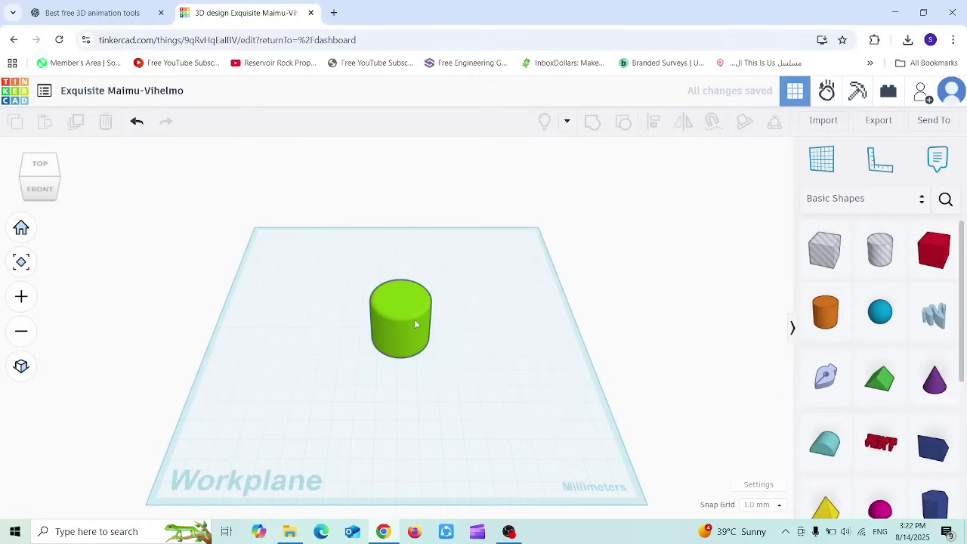
Lift the cylinder 35 mm and try the Mirror and Cruise tools
click(414, 319)
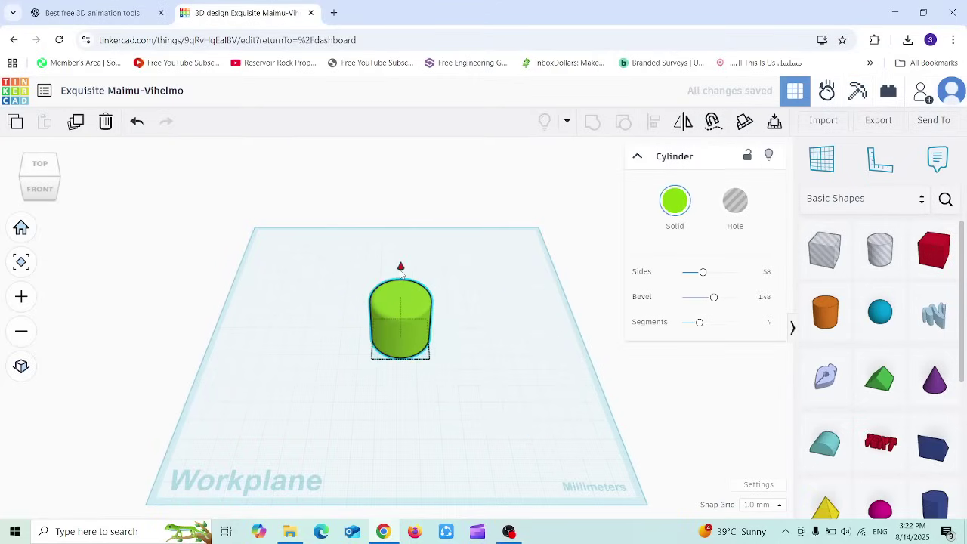
drag(401, 269, 401, 203)
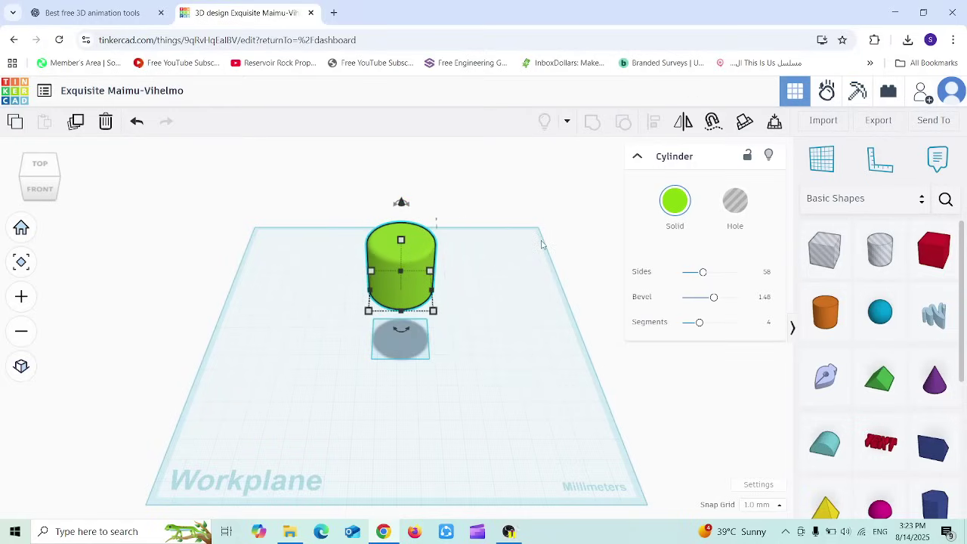
click(685, 122)
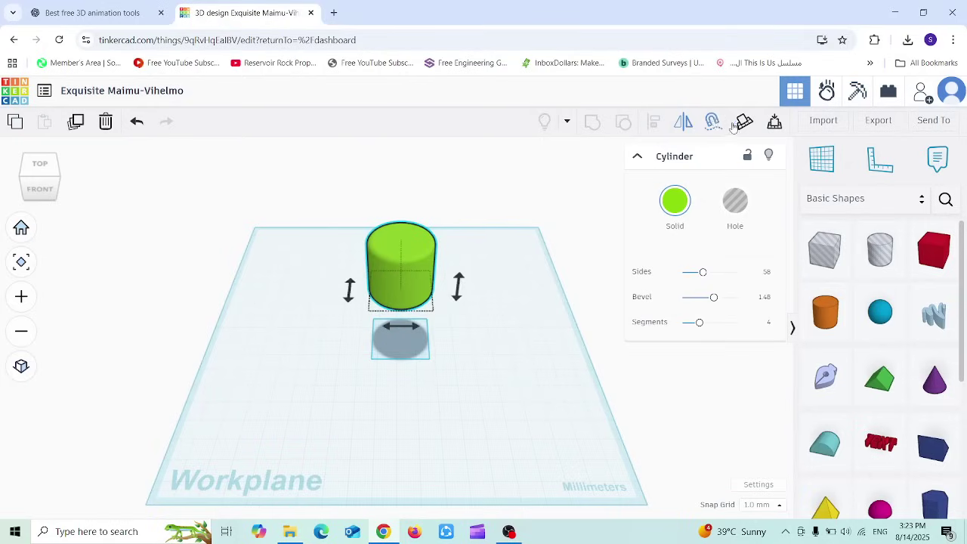
click(714, 123)
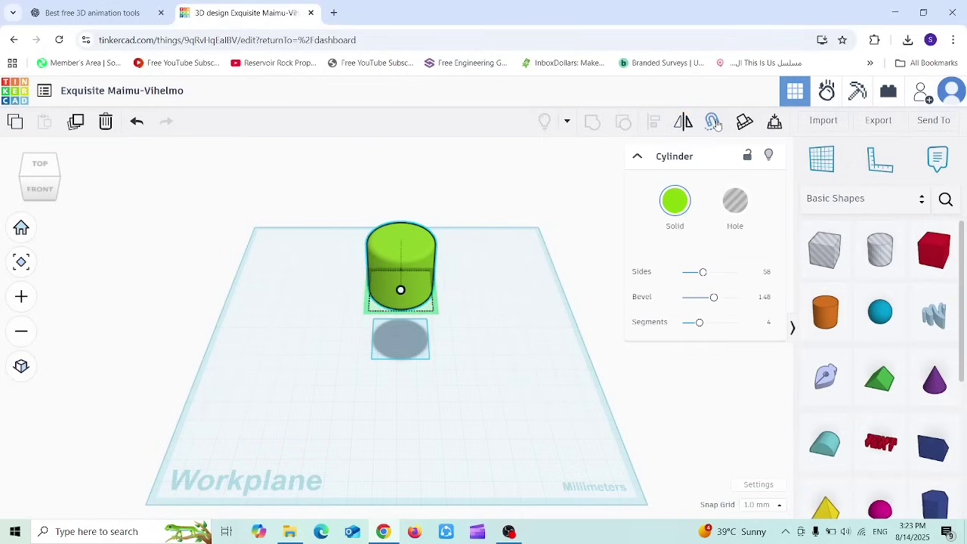
Set the cylinder down and move it to the workplane's back edge
click(399, 287)
drag(408, 284, 299, 340)
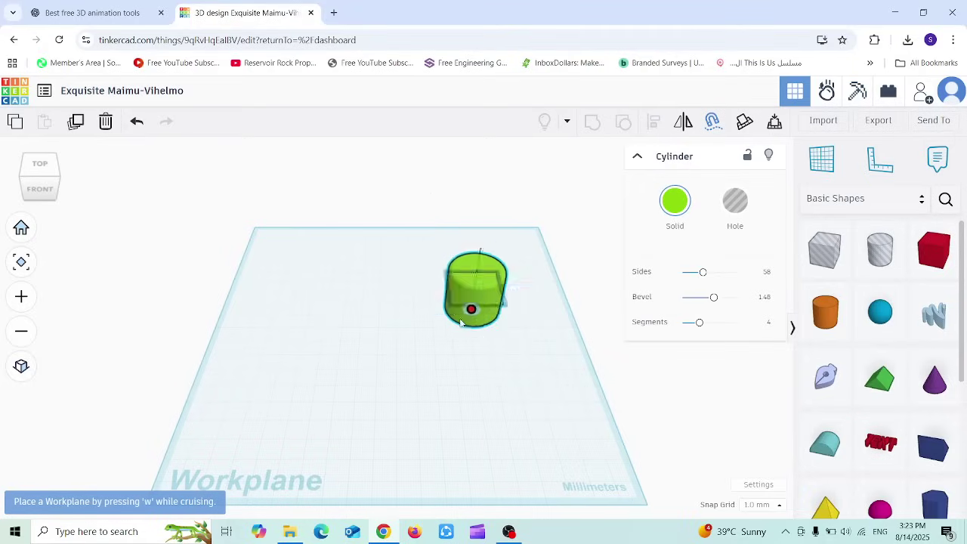
drag(460, 323, 396, 290)
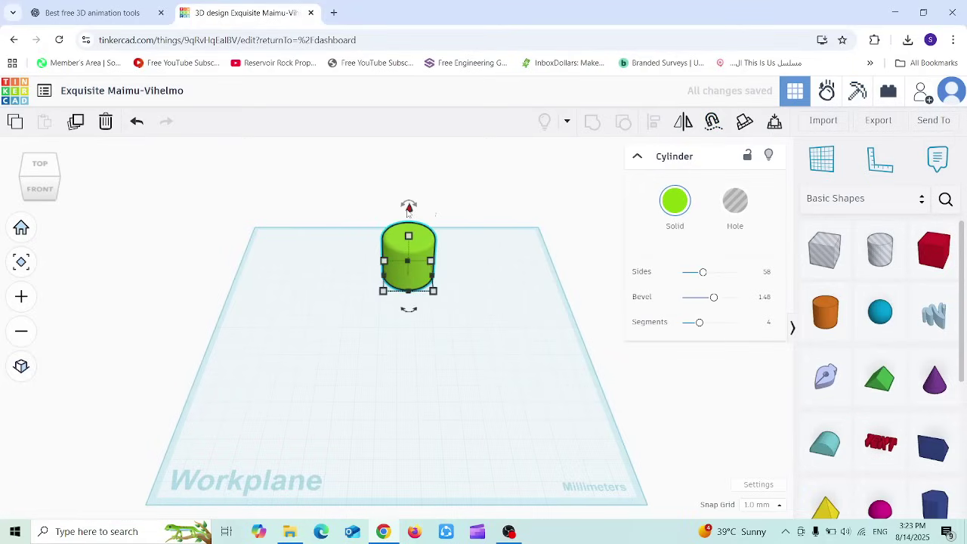
Raise the cylinder 12 mm, then 11 mm, dropping it back onto the workplane each time
drag(408, 210, 409, 183)
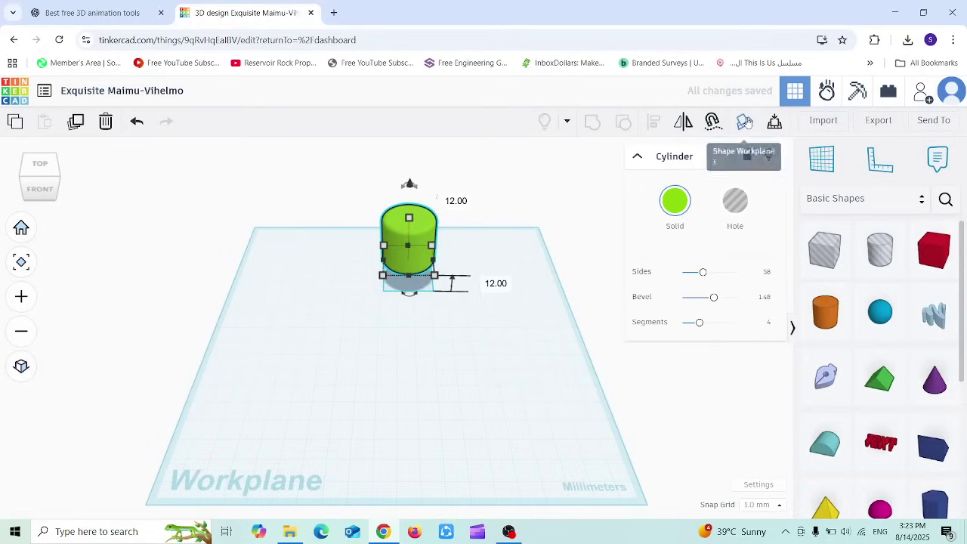
click(745, 123)
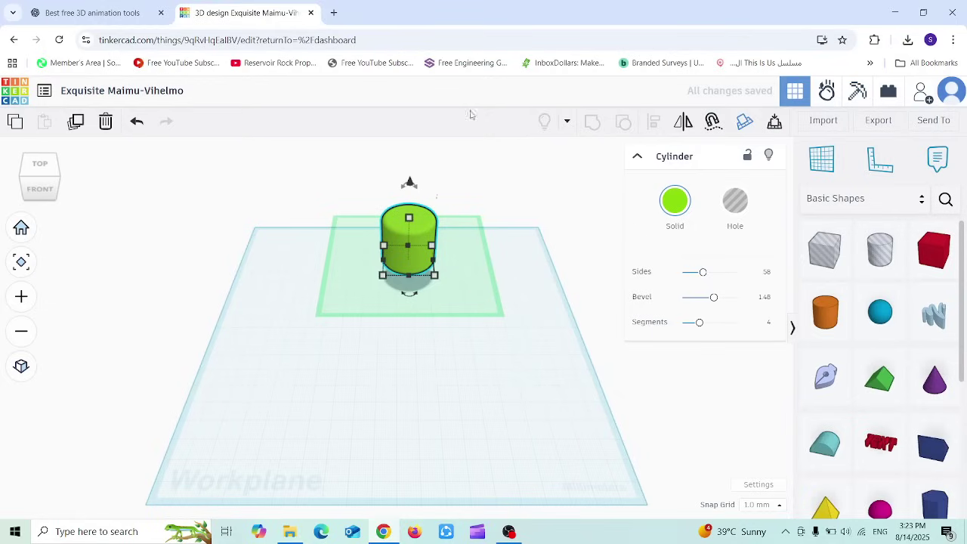
mouse_move(383, 275)
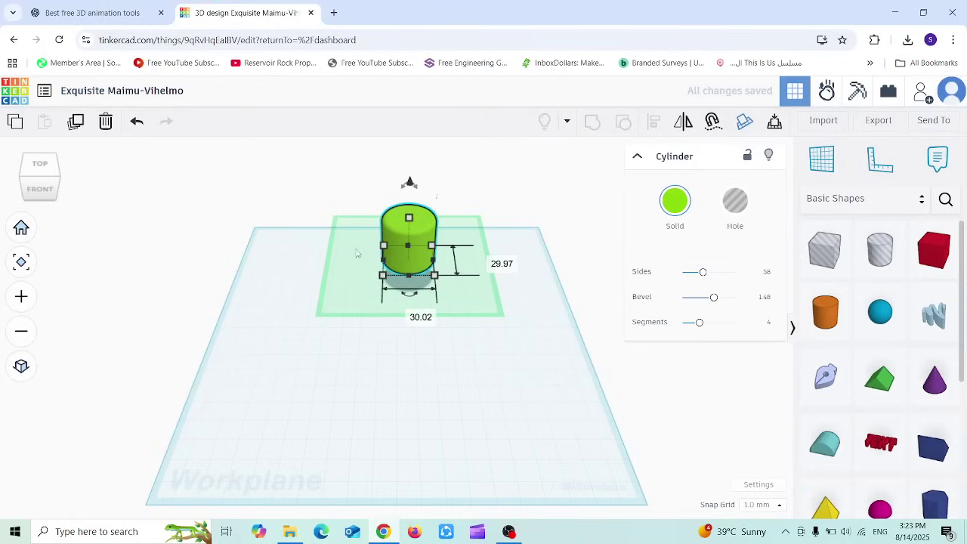
click(775, 124)
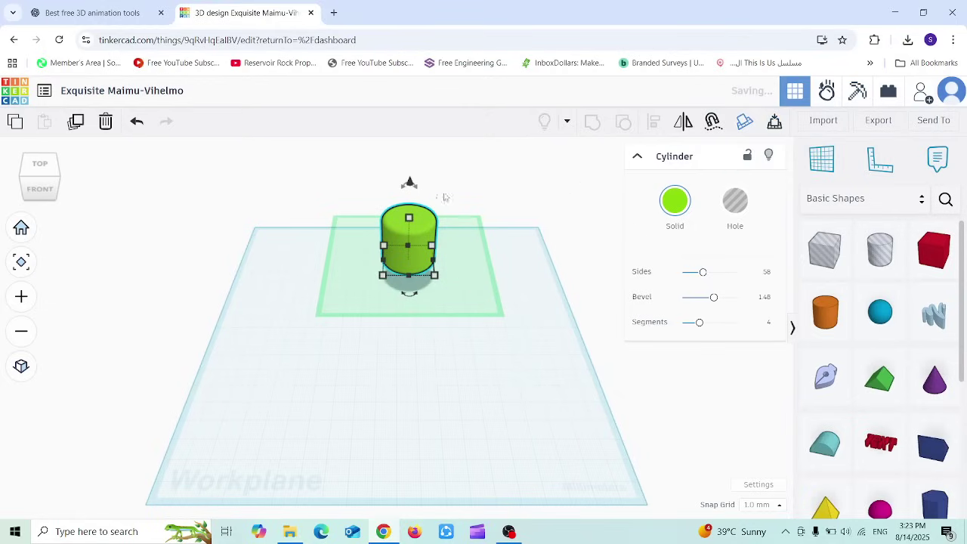
drag(410, 182, 410, 146)
click(775, 119)
click(404, 365)
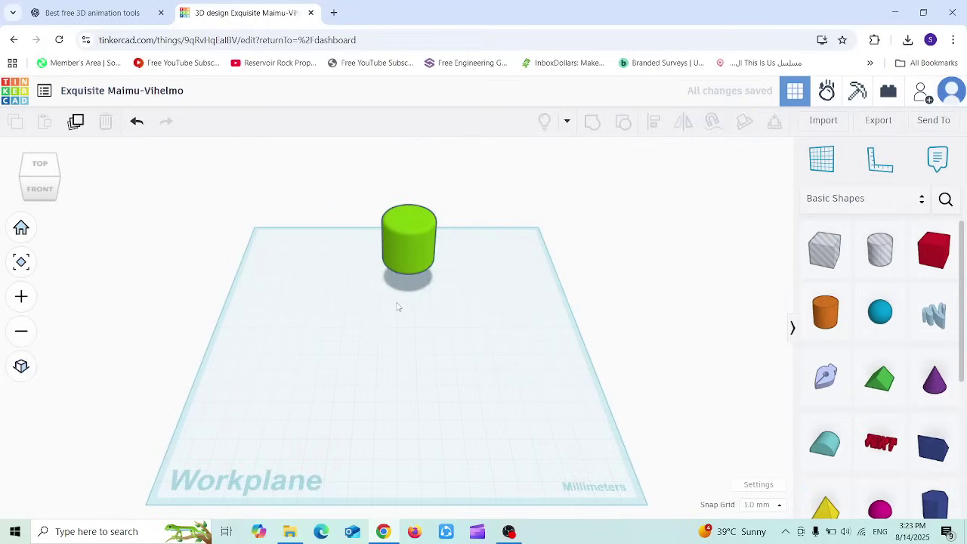
Hide the cylinder, show it again with Show All, and bring up Export
click(431, 258)
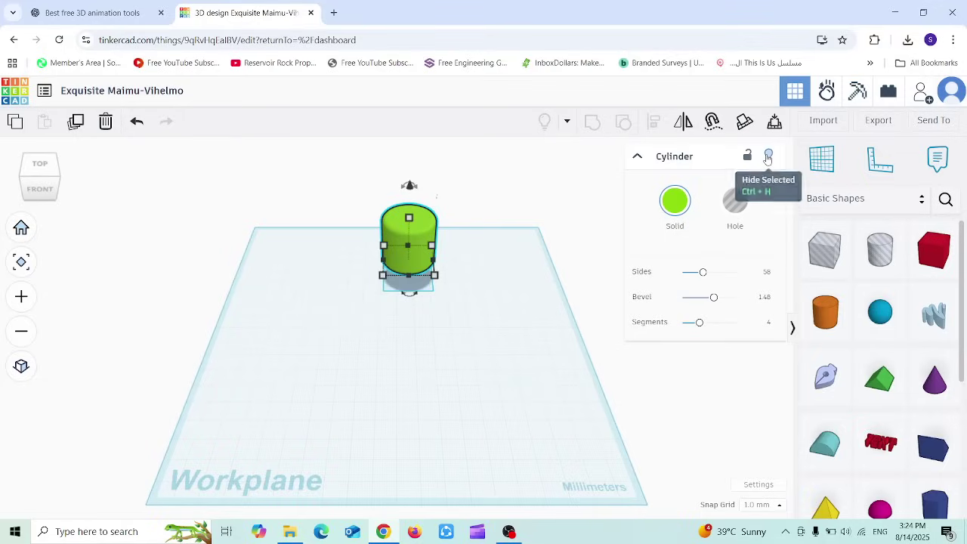
click(768, 157)
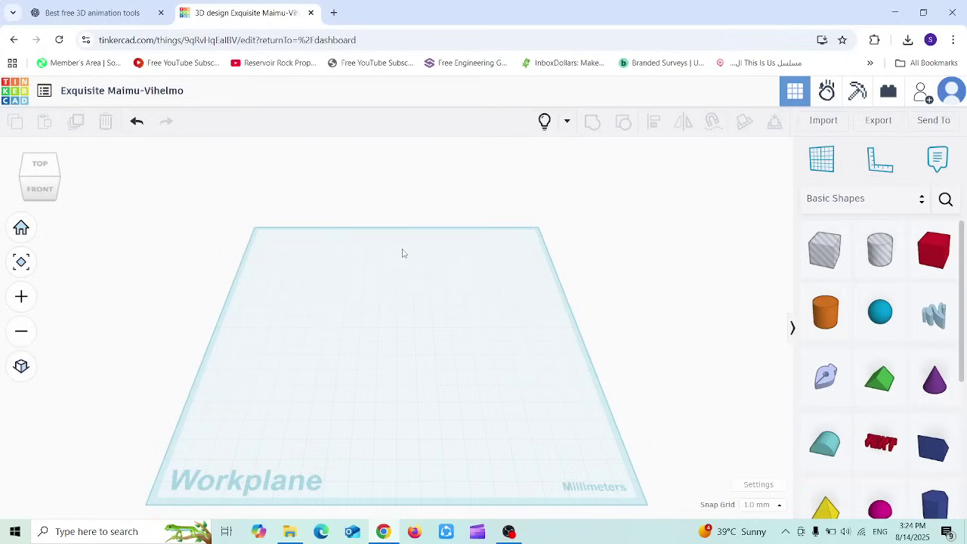
click(543, 118)
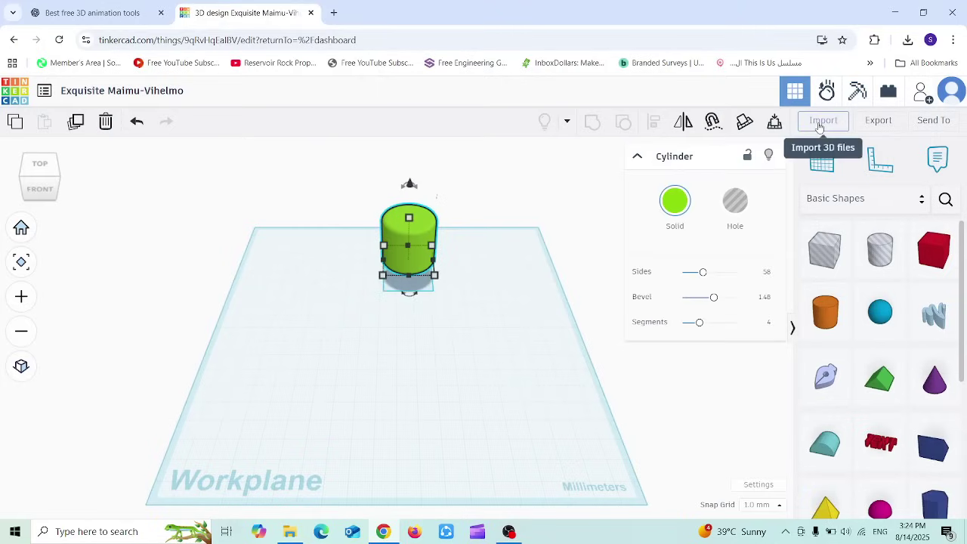
click(887, 122)
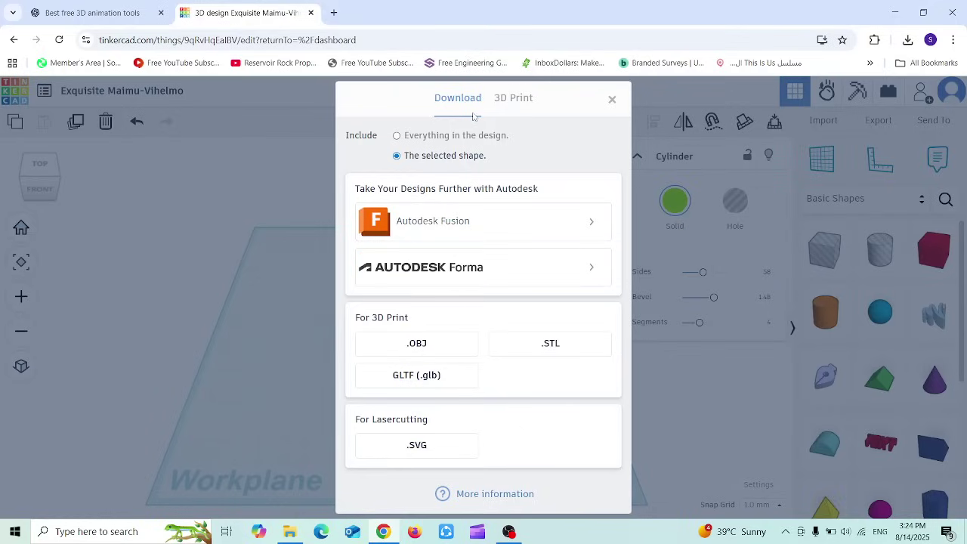
Download the design picture 'Exquisite Maimu-Vihelmo.png' from Send To
click(514, 108)
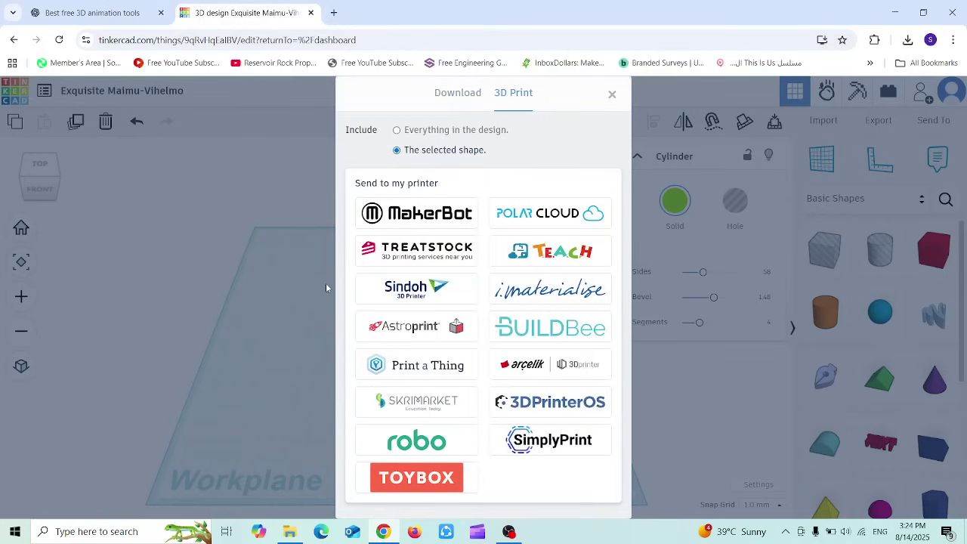
click(613, 95)
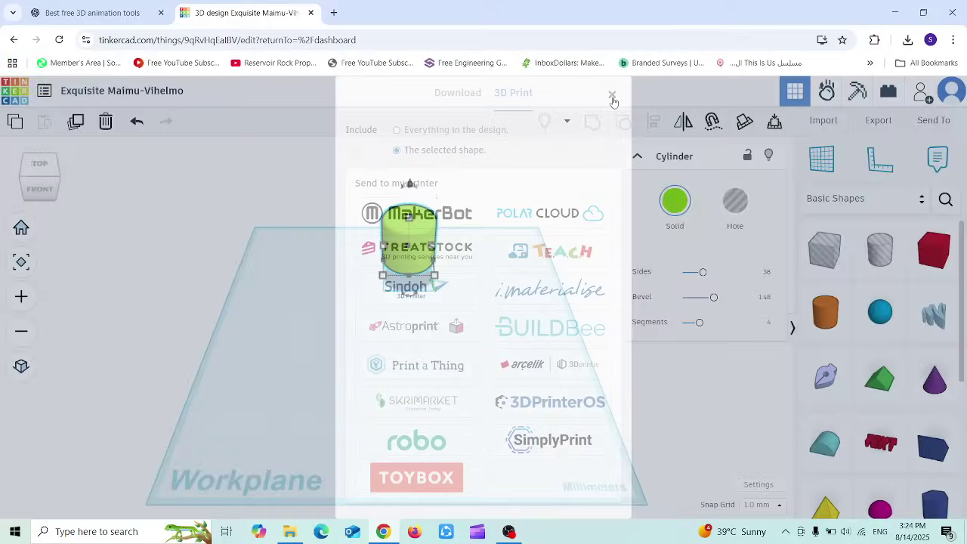
click(935, 121)
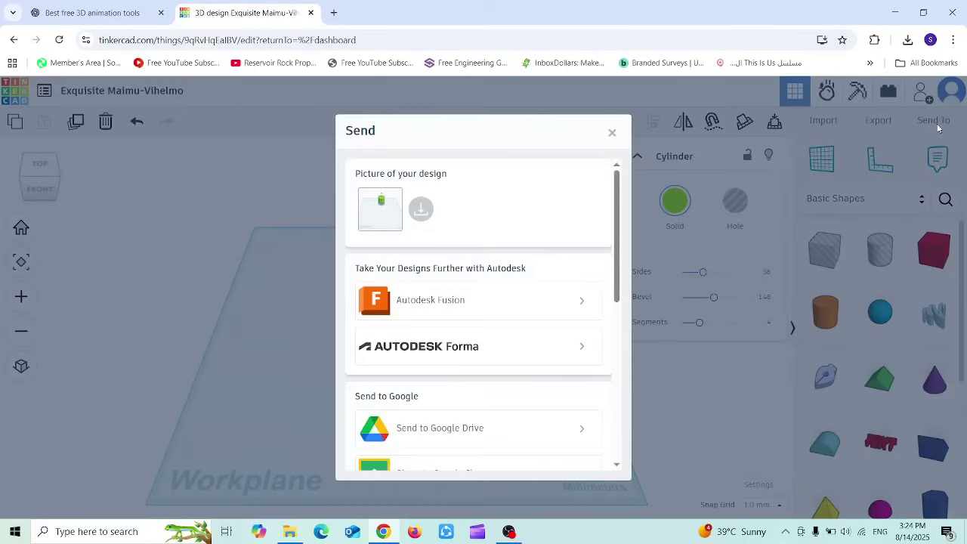
click(429, 215)
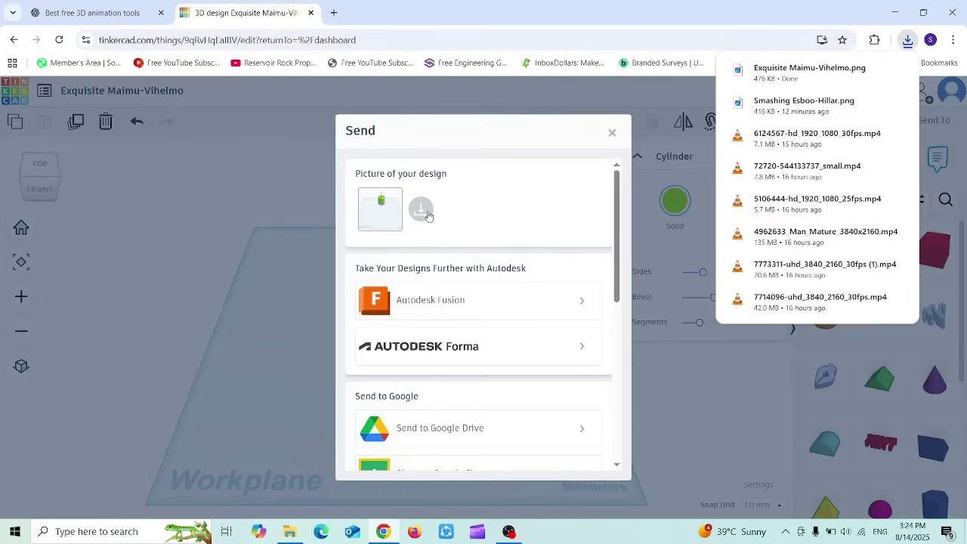
click(613, 133)
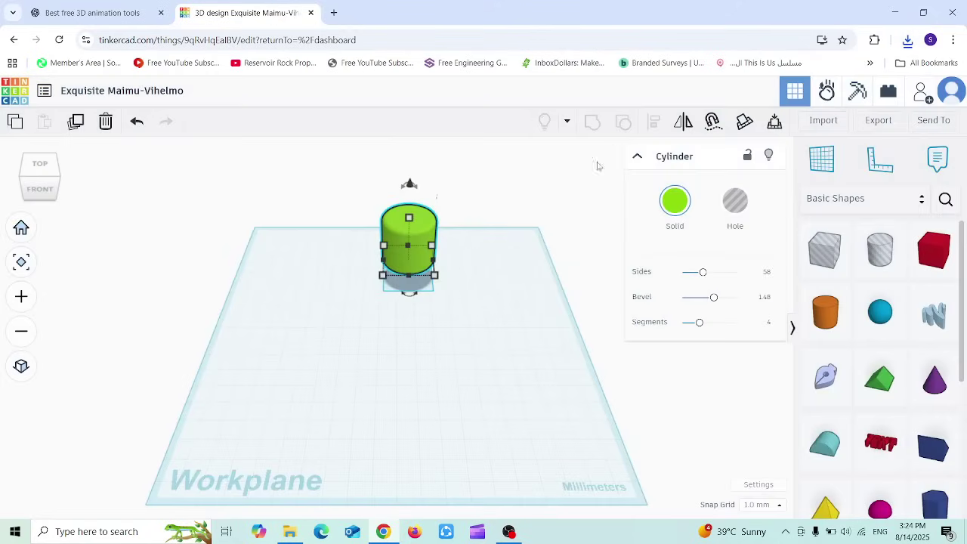